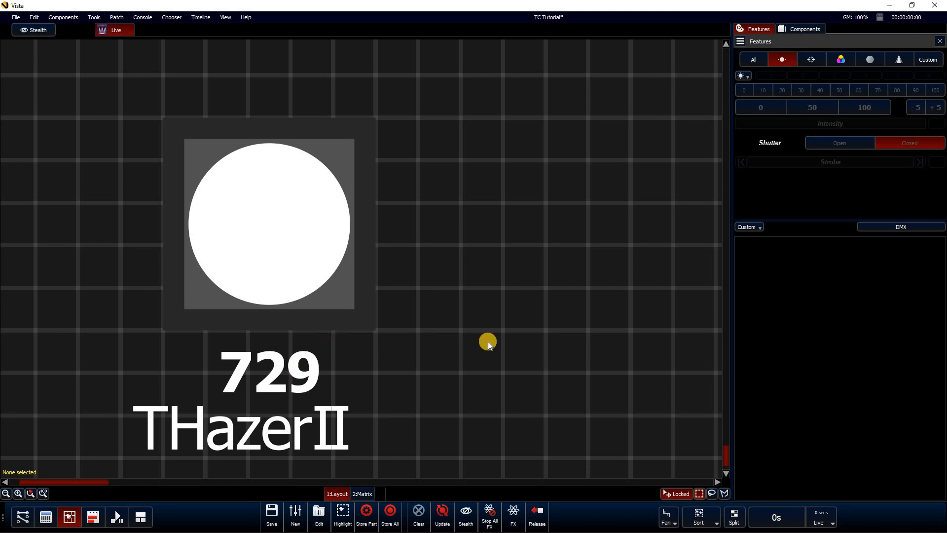
Step: Select the THazerII fixture and look through its feature pages as far as the beam page for its haze controls
{"action": "left_click", "coordinate": [283, 240]}
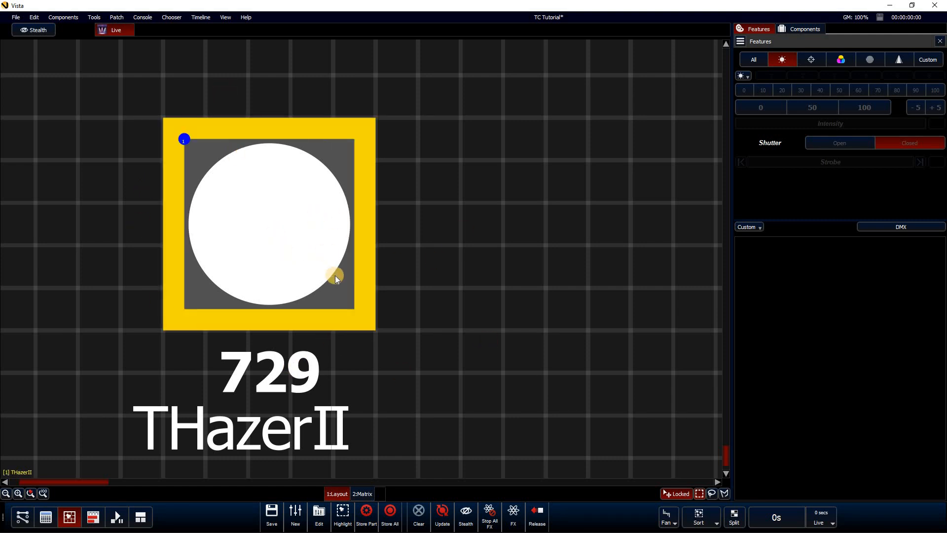
{"action": "left_click", "coordinate": [776, 57]}
{"action": "left_click", "coordinate": [809, 59]}
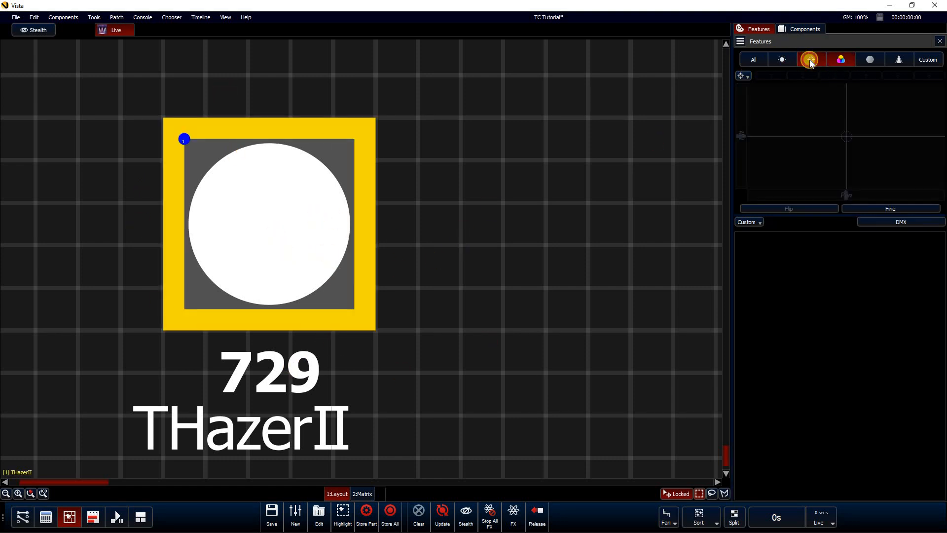
{"action": "left_click", "coordinate": [839, 60]}
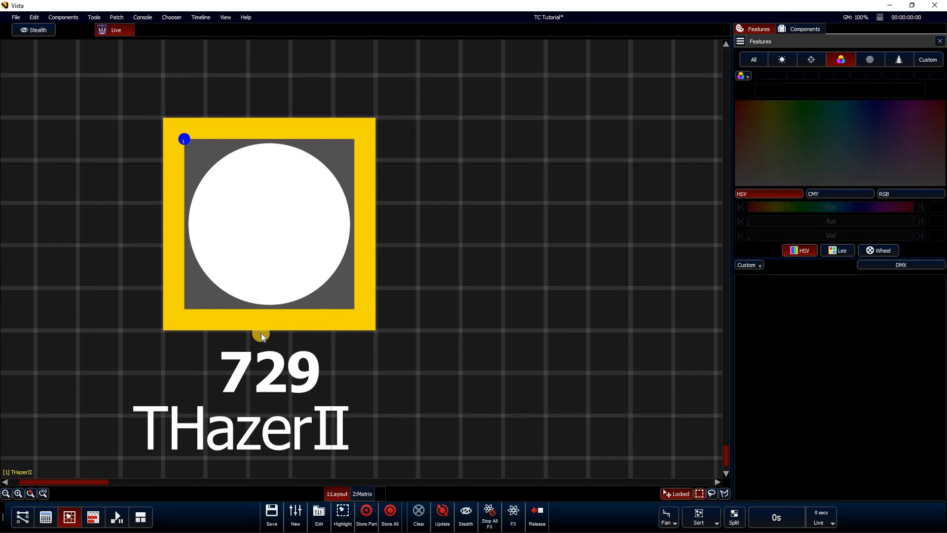
{"action": "left_click", "coordinate": [897, 58]}
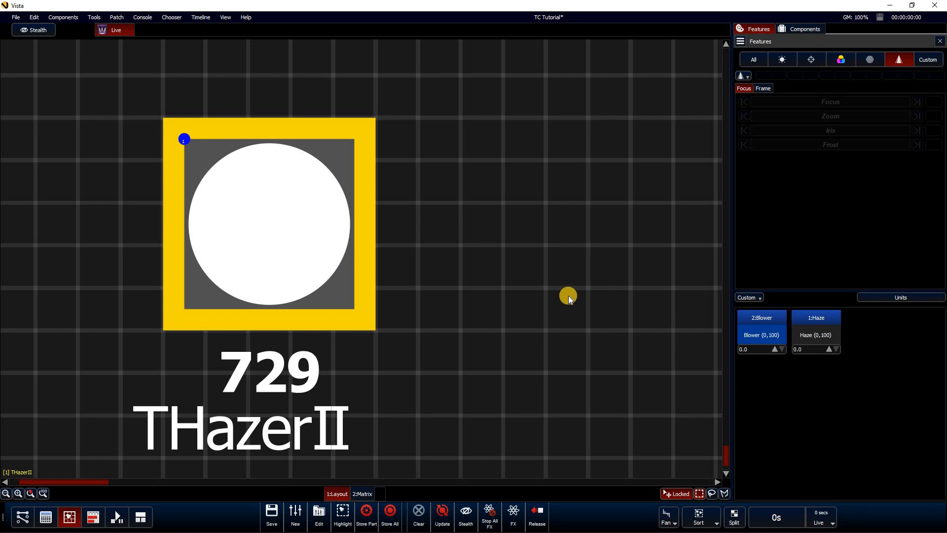
{"action": "left_click", "coordinate": [316, 249]}
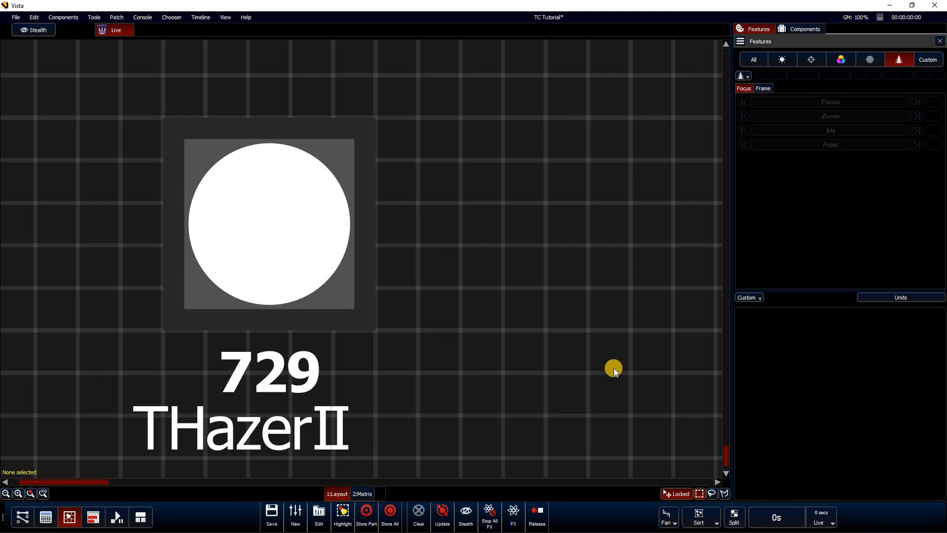
{"action": "key", "text": "ctrl+z"}
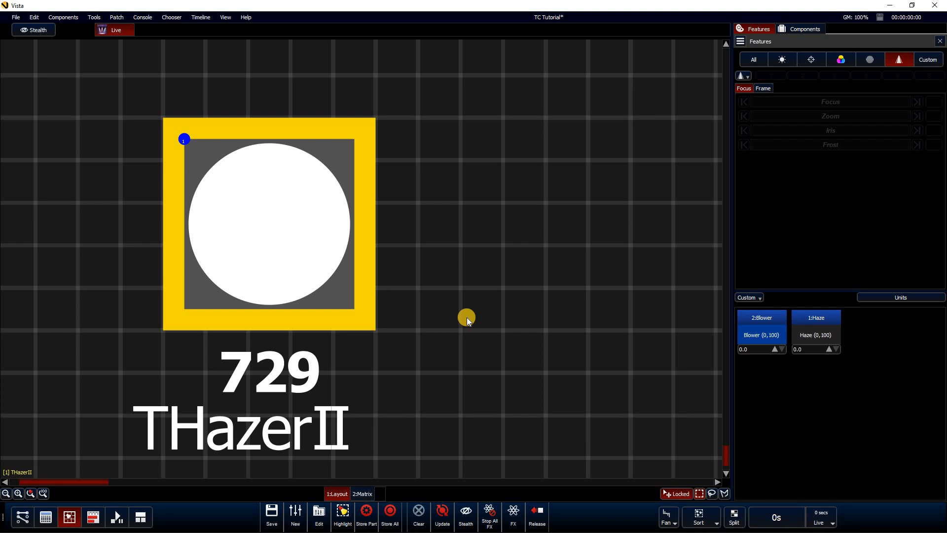
{"action": "left_click", "coordinate": [337, 289]}
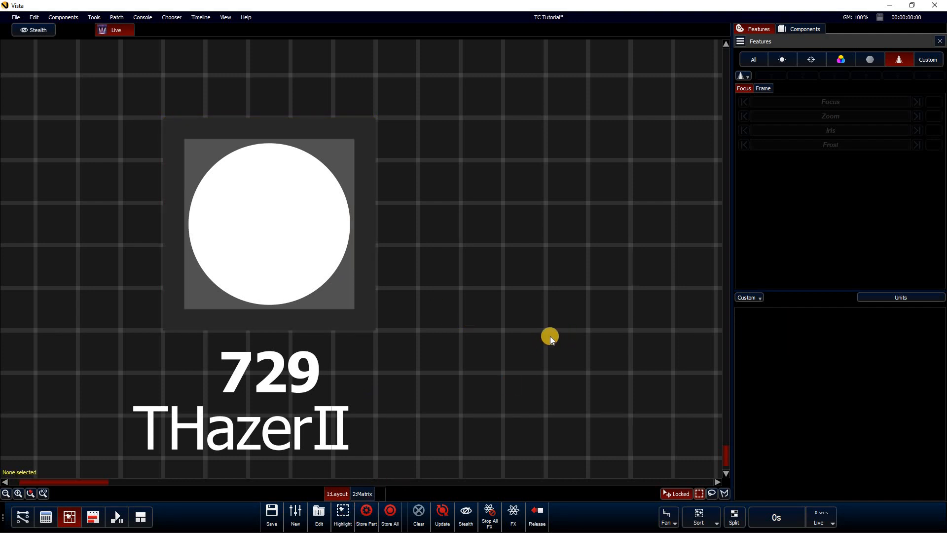
{"action": "left_click", "coordinate": [338, 422]}
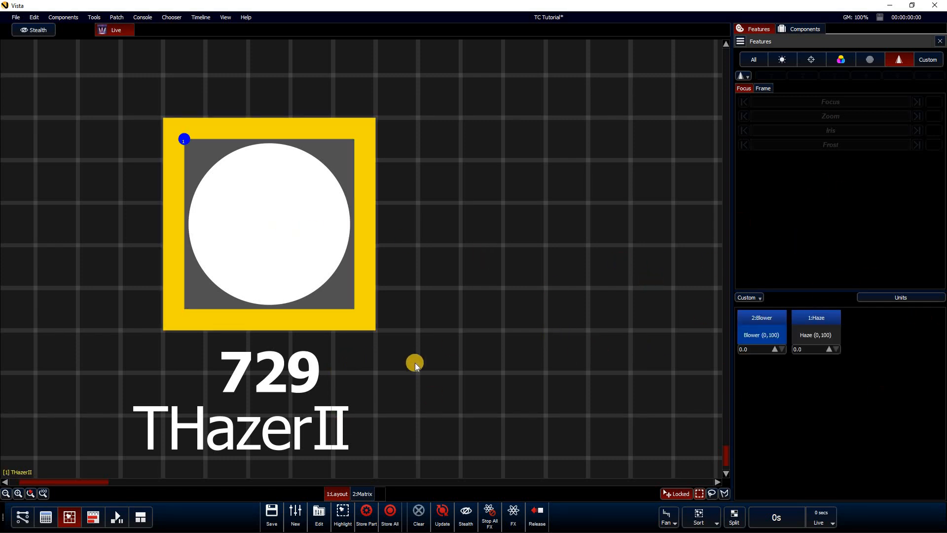
Step: Create two new cuelists with the hazer selected and bring cuelist 2 up for editing
{"action": "left_click", "coordinate": [295, 516]}
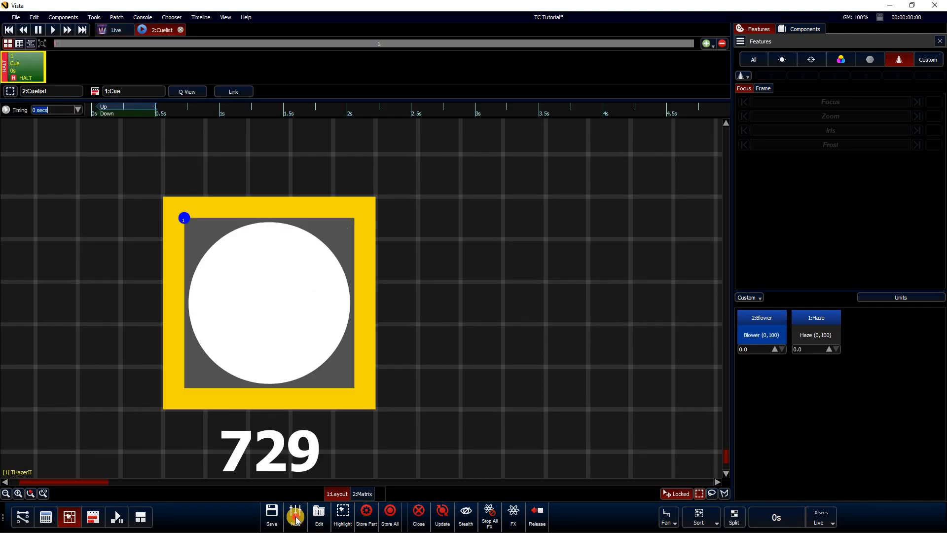
{"action": "left_click", "coordinate": [157, 27]}
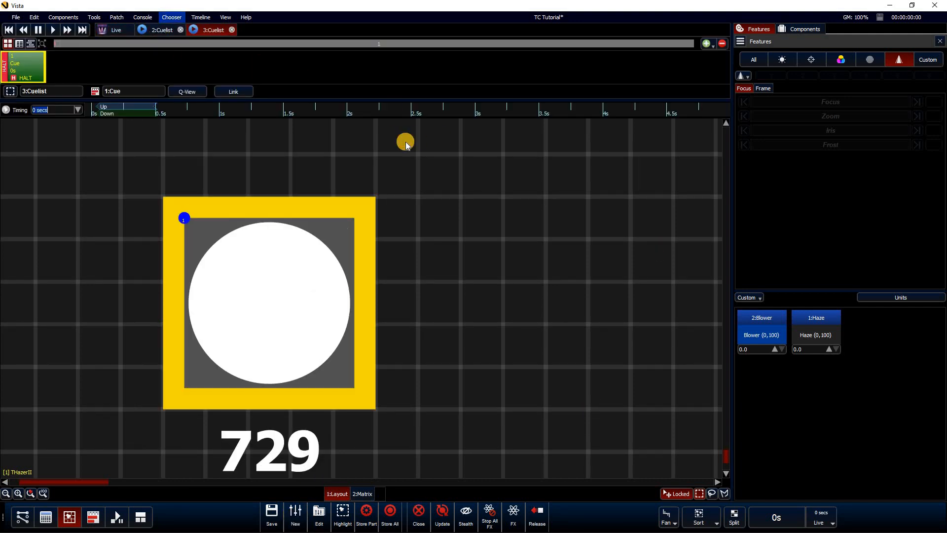
Step: Rename the cue in cuelist 2 as Haze and set the hazer's Haze channel to 100
{"action": "left_click", "coordinate": [29, 67]}
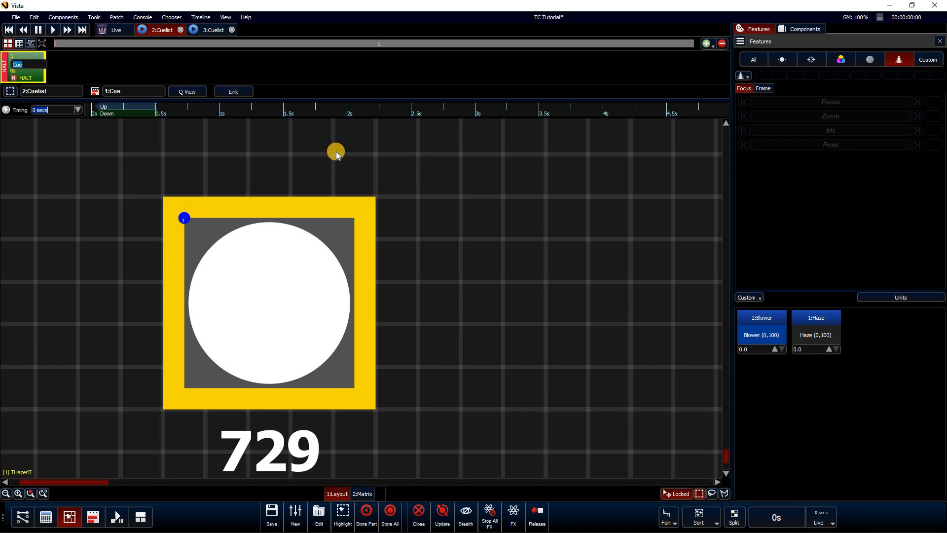
{"action": "type", "text": "Haze"}
{"action": "key", "text": "Return"}
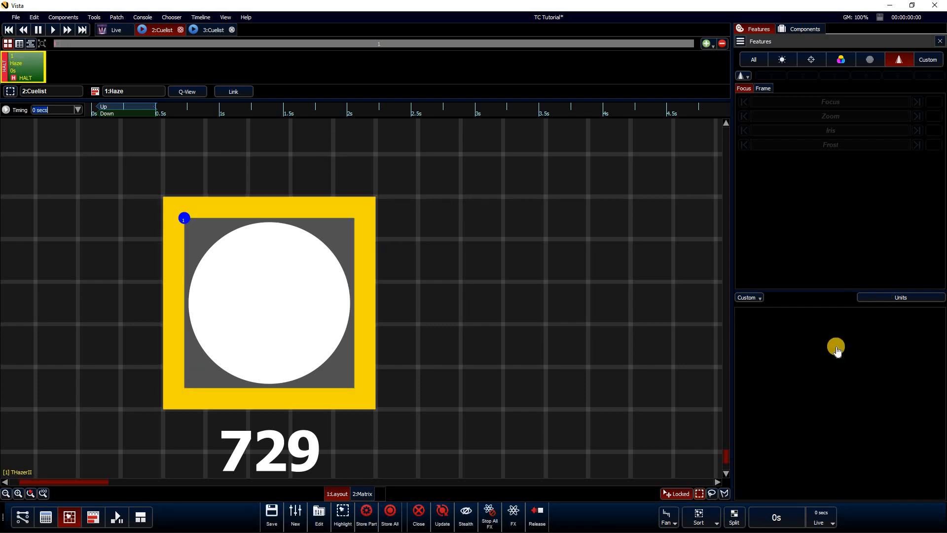
{"action": "left_click", "coordinate": [818, 345]}
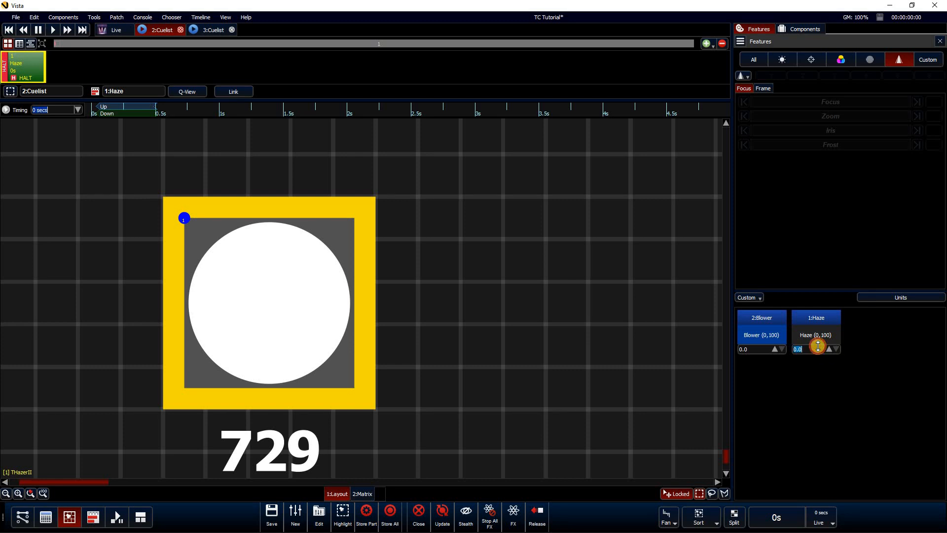
{"action": "left_click_drag", "start_coordinate": [819, 321], "coordinate": [822, 247]}
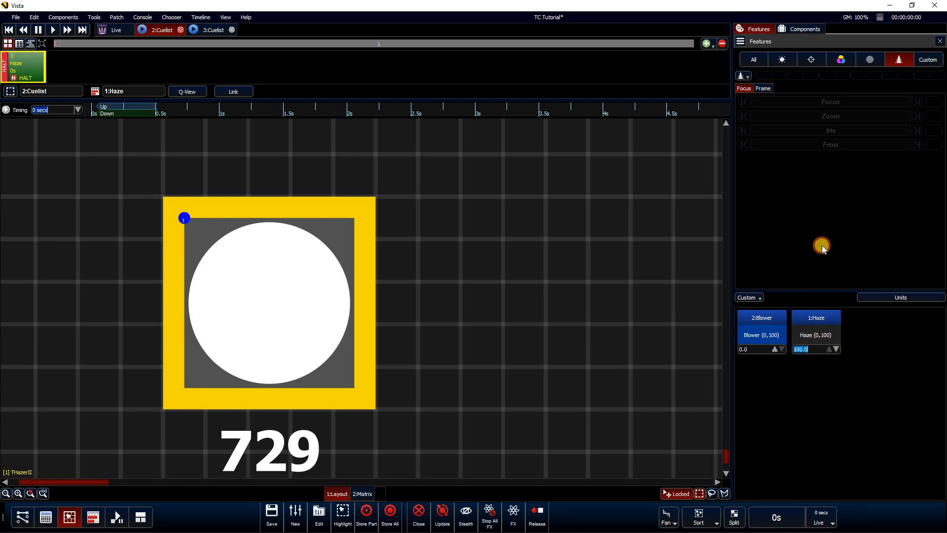
Step: Rename the cue in cuelist 3 as Fan and set the hazer's Blower channel to 100
{"action": "left_click", "coordinate": [211, 30]}
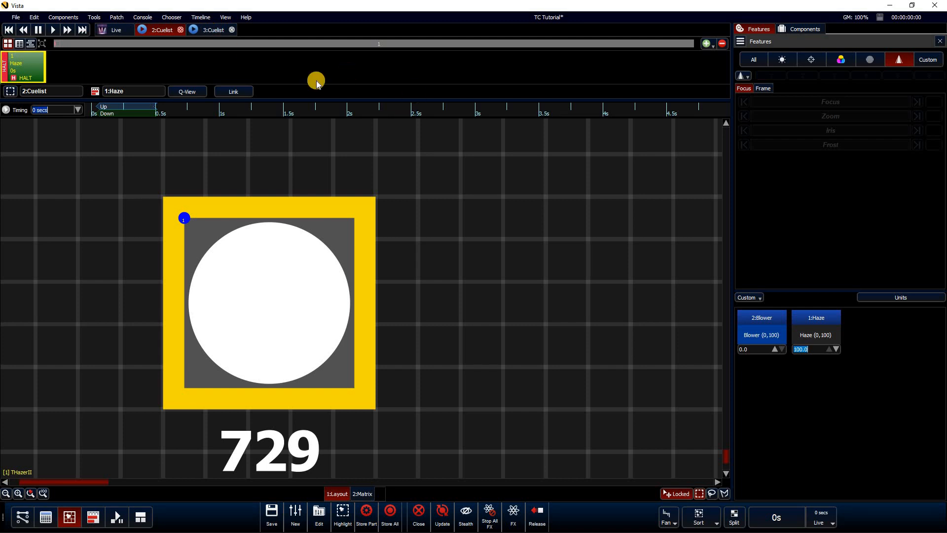
{"action": "key", "text": "F2"}
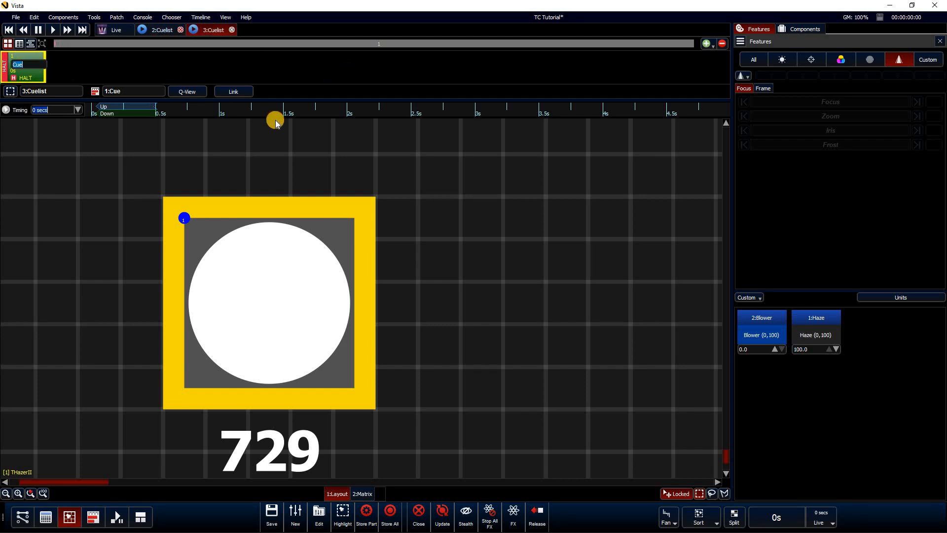
{"action": "type", "text": "Fan"}
{"action": "left_click", "coordinate": [350, 287]}
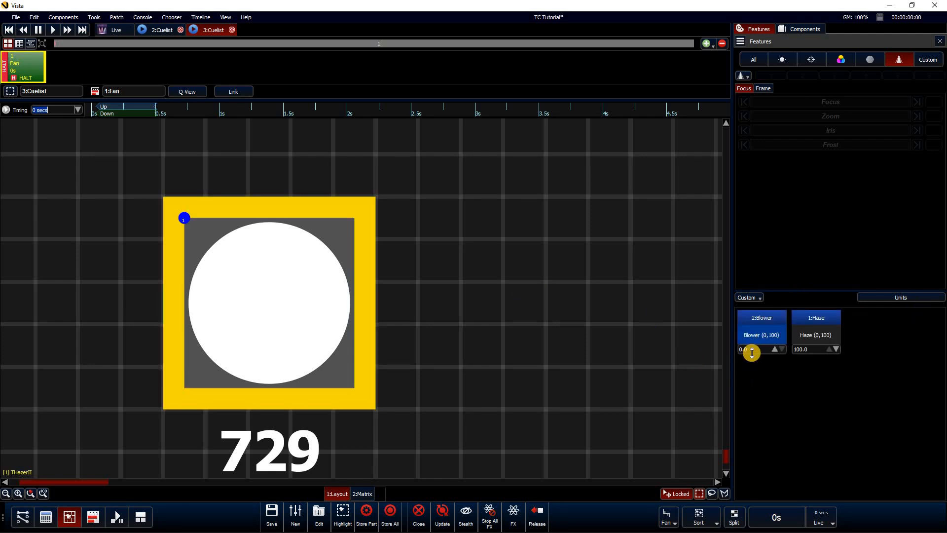
{"action": "left_click_drag", "start_coordinate": [752, 351], "coordinate": [773, 211]}
Step: Configure cuelist 3's options with Fader type All Features, Fader Auto Play Auto Play and Release, Fader Intensity Time Manual and Exclude from store On
{"action": "right_click", "coordinate": [96, 94]}
{"action": "left_click", "coordinate": [97, 99]}
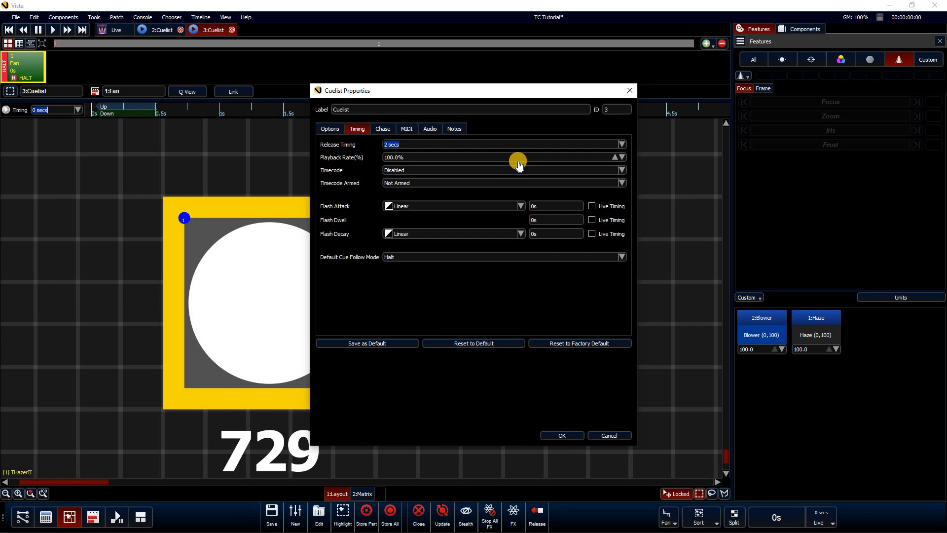
{"action": "left_click", "coordinate": [330, 128]}
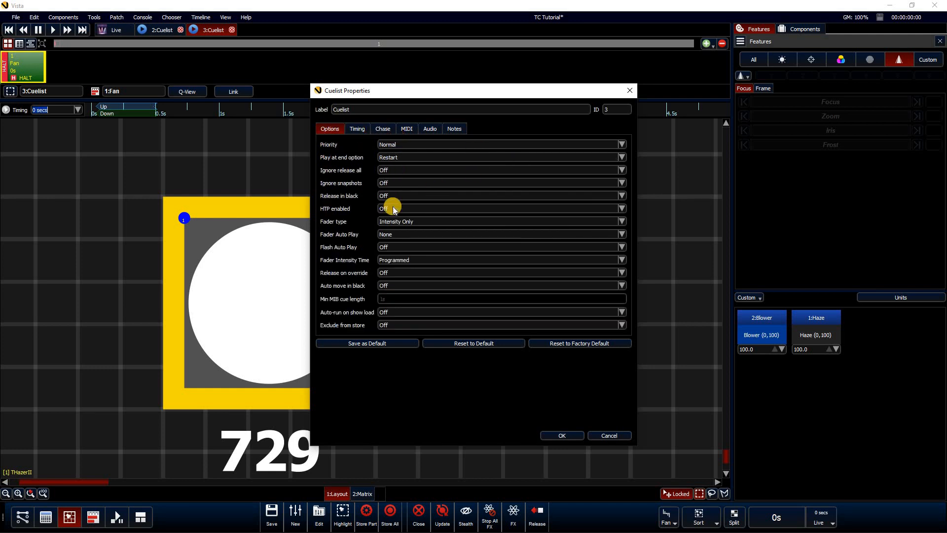
{"action": "left_click", "coordinate": [413, 221]}
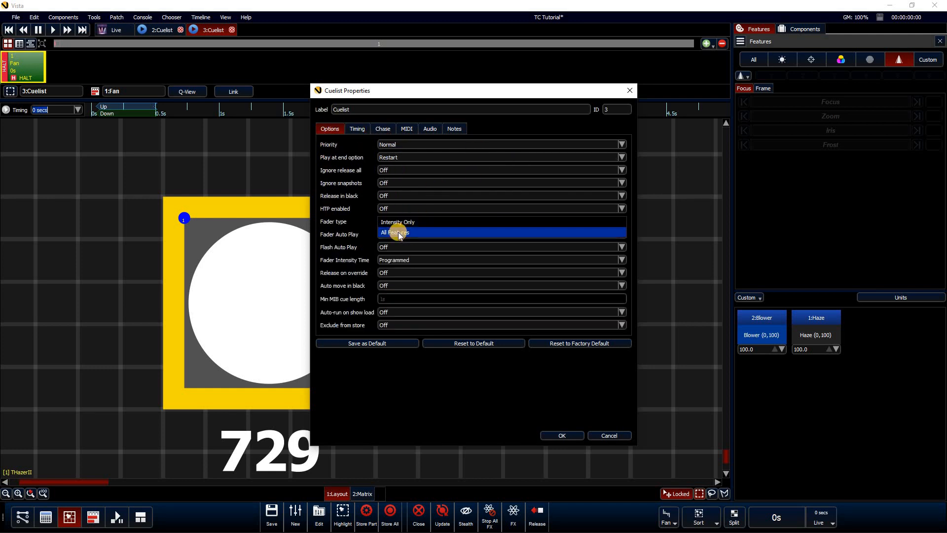
{"action": "left_click", "coordinate": [401, 232]}
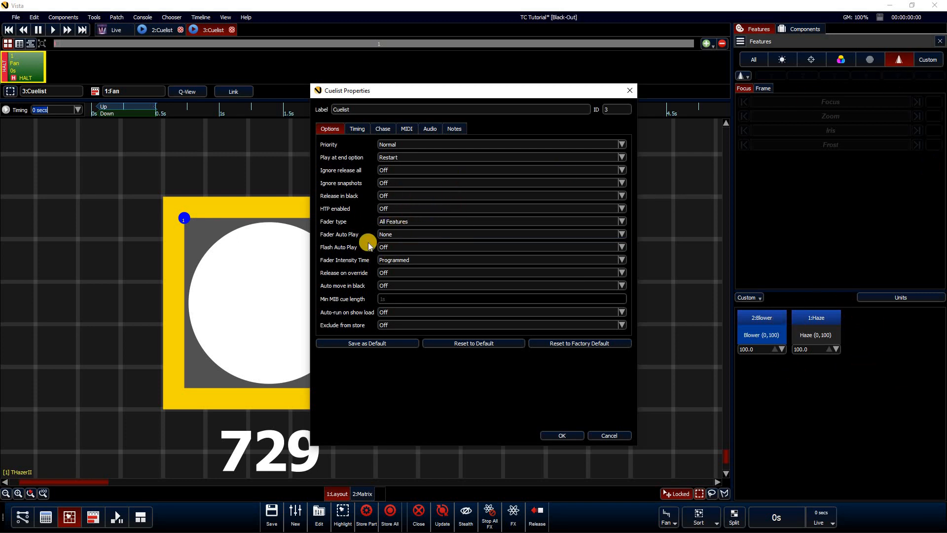
{"action": "left_click", "coordinate": [451, 235]}
{"action": "left_click", "coordinate": [451, 257]}
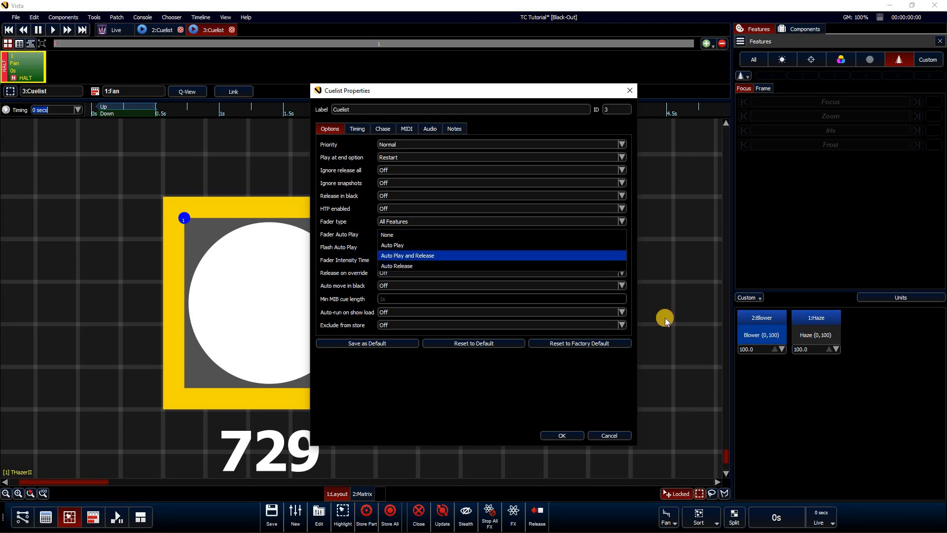
{"action": "left_click", "coordinate": [396, 330]}
{"action": "left_click", "coordinate": [389, 332]}
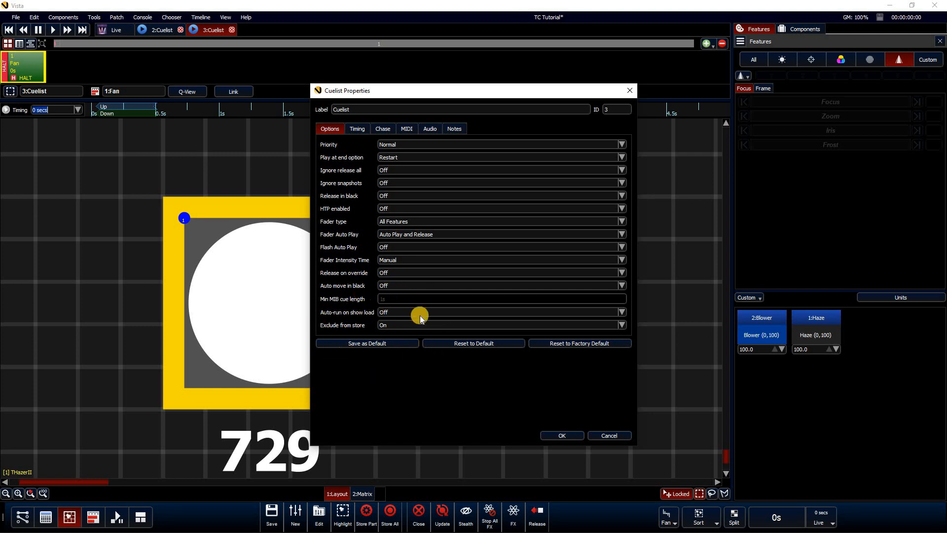
{"action": "left_click", "coordinate": [561, 431]}
Step: Configure cuelist 2's options with Fader type All Features, Fader Auto Play Auto Play and Release, Fader Intensity Time Manual and Exclude from store On
{"action": "left_click", "coordinate": [162, 29]}
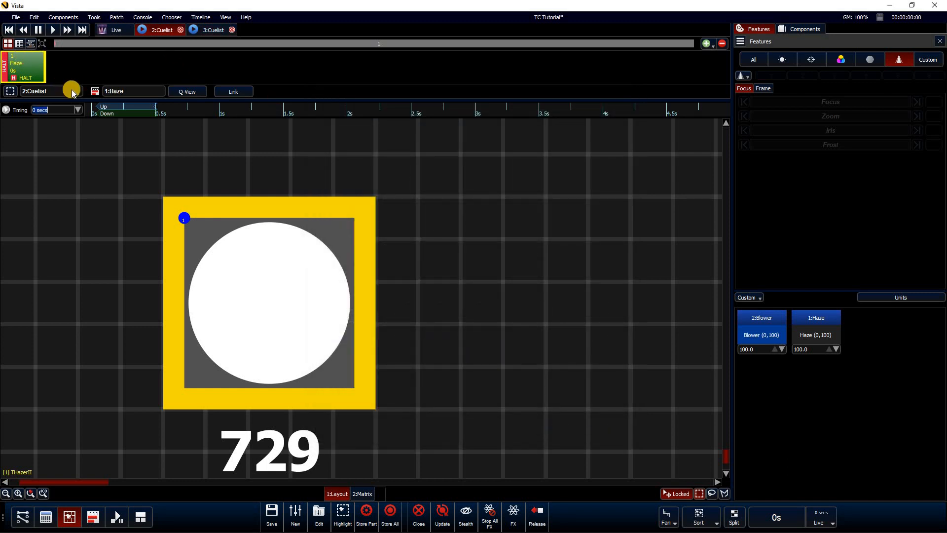
{"action": "left_click", "coordinate": [72, 90]}
{"action": "left_click", "coordinate": [54, 86]}
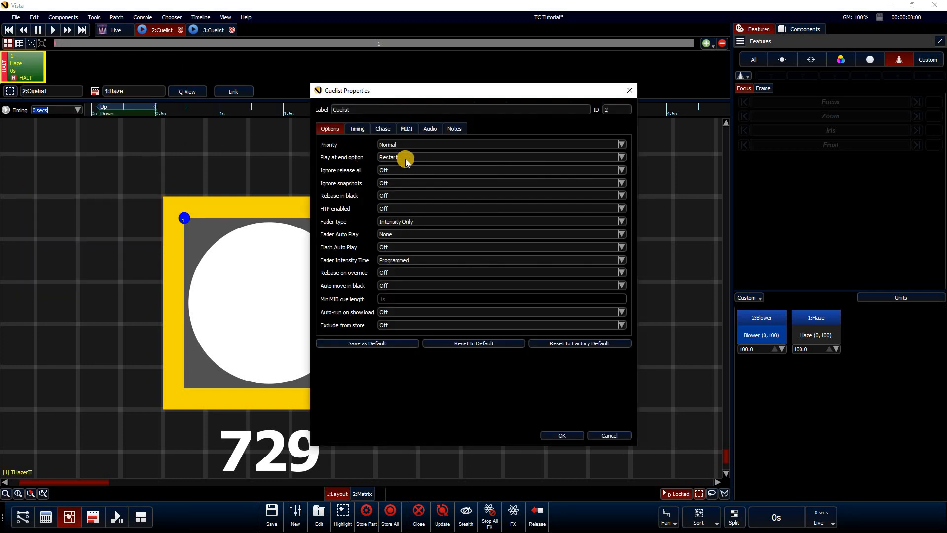
{"action": "left_click", "coordinate": [416, 224]}
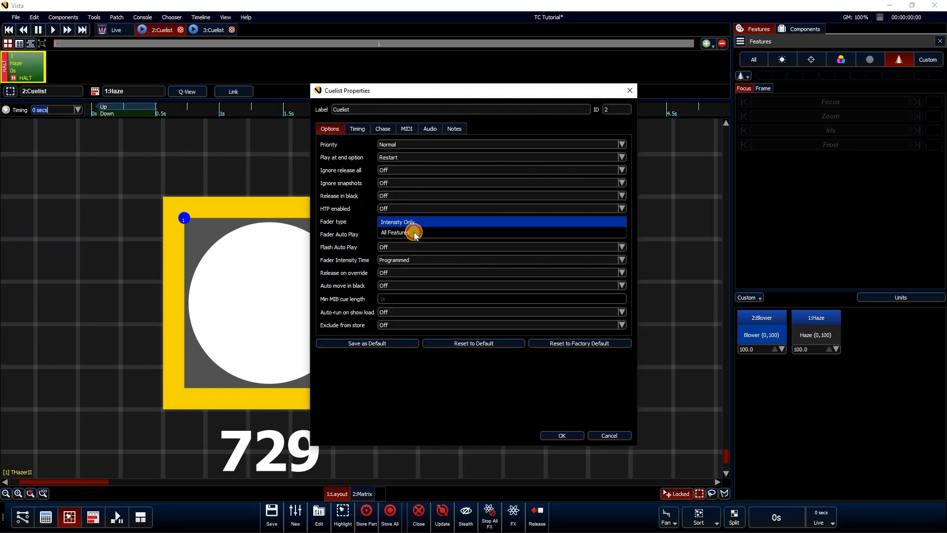
{"action": "left_click", "coordinate": [413, 231]}
{"action": "left_click", "coordinate": [402, 234]}
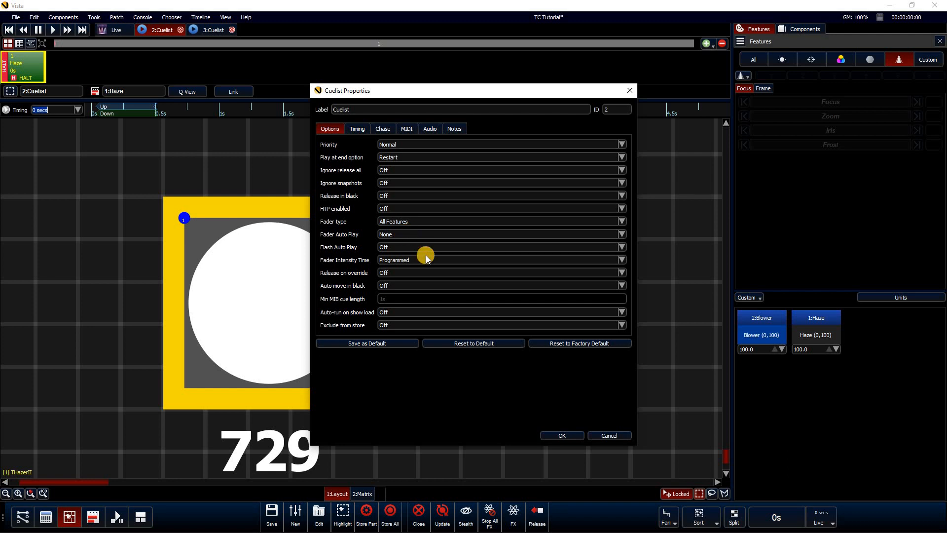
{"action": "left_click", "coordinate": [423, 256]}
{"action": "left_click", "coordinate": [391, 324]}
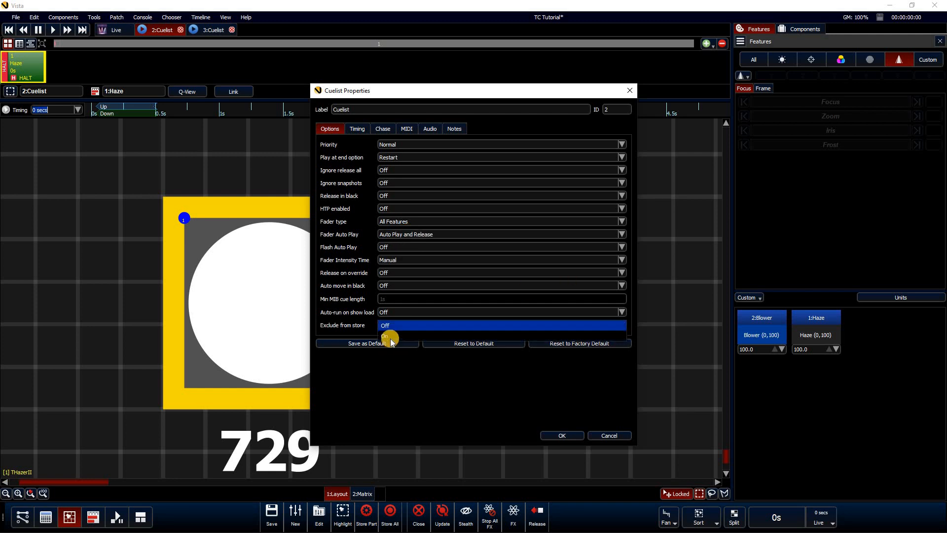
{"action": "left_click", "coordinate": [392, 340]}
Step: Set cuelist 2's release timing to 0 and apply the cuelist properties
{"action": "left_click", "coordinate": [358, 129]}
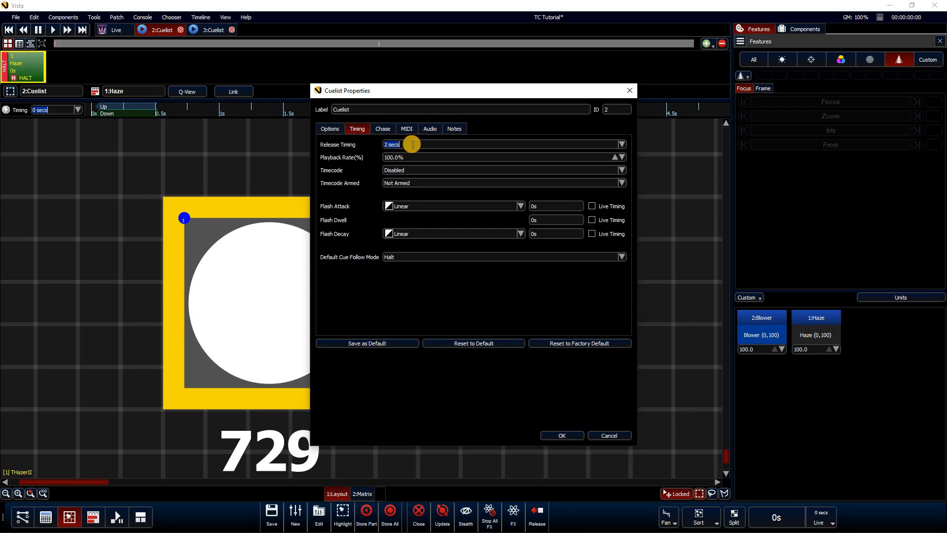
{"action": "type", "text": "0"}
{"action": "left_click", "coordinate": [561, 435]}
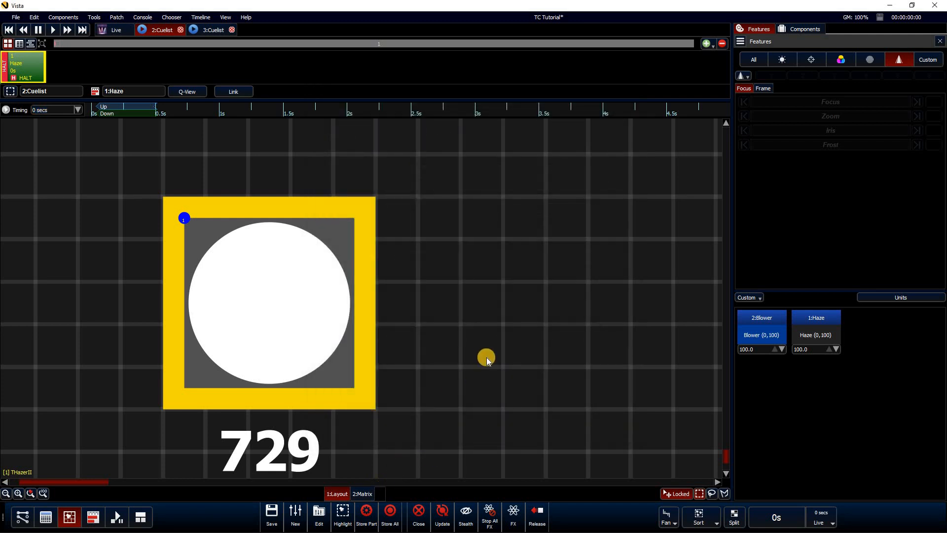
Step: Close both edited cuelists, saving and releasing cuelist 2 with the label HAZE and saving cuelist 3 with the label FAN
{"action": "left_click", "coordinate": [418, 515]}
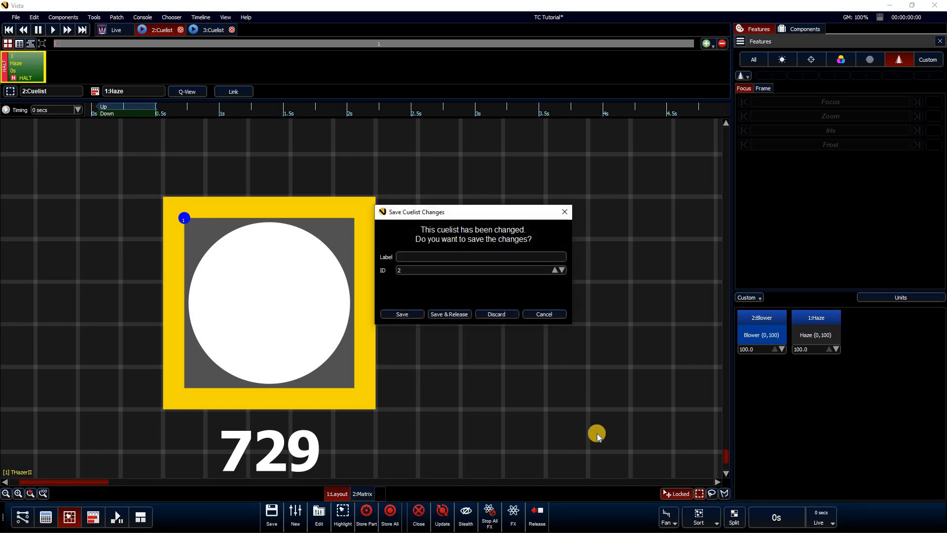
{"action": "left_click", "coordinate": [452, 312]}
{"action": "left_click", "coordinate": [419, 508]}
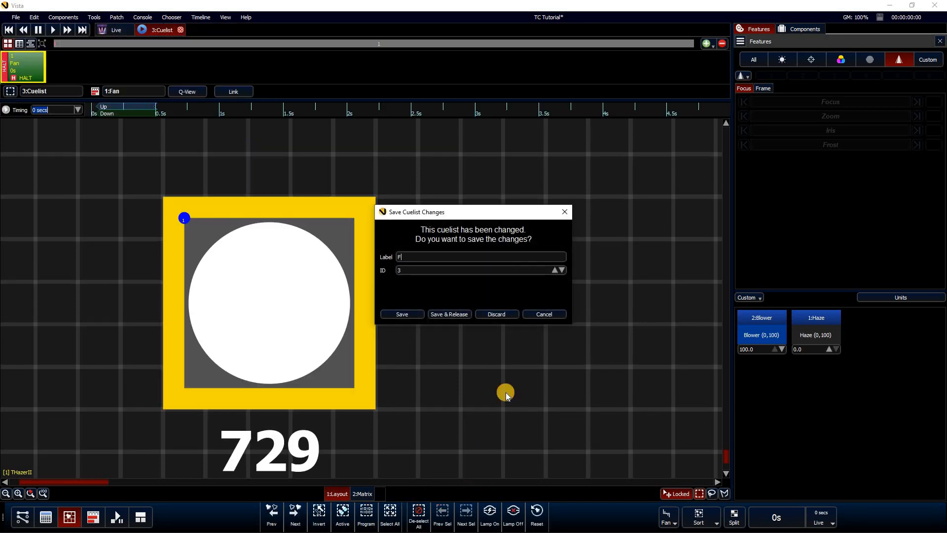
{"action": "type", "text": "FAN"}
{"action": "key", "text": "Return"}
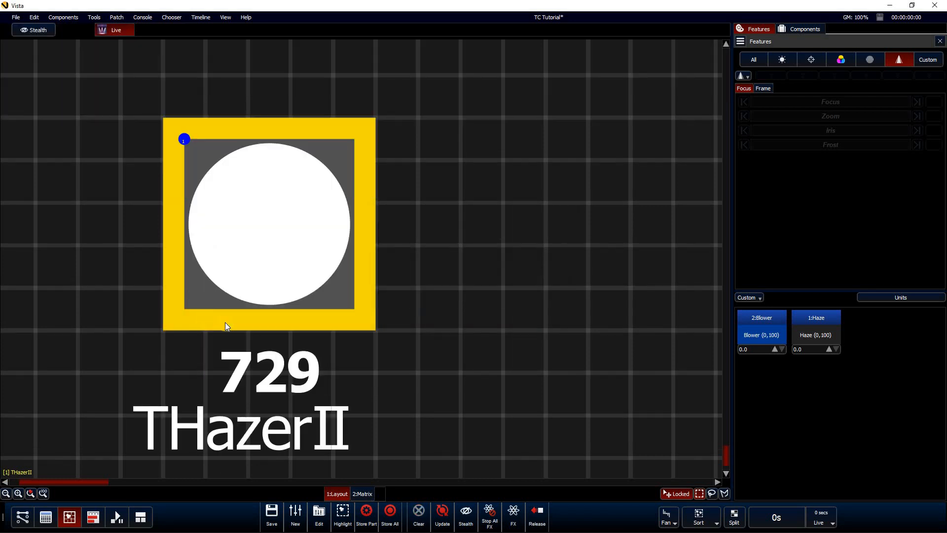
Step: Show the MV console surface and assign the HAZE cuelist to its first playback and the FAN cuelist to its second
{"action": "left_click", "coordinate": [46, 516]}
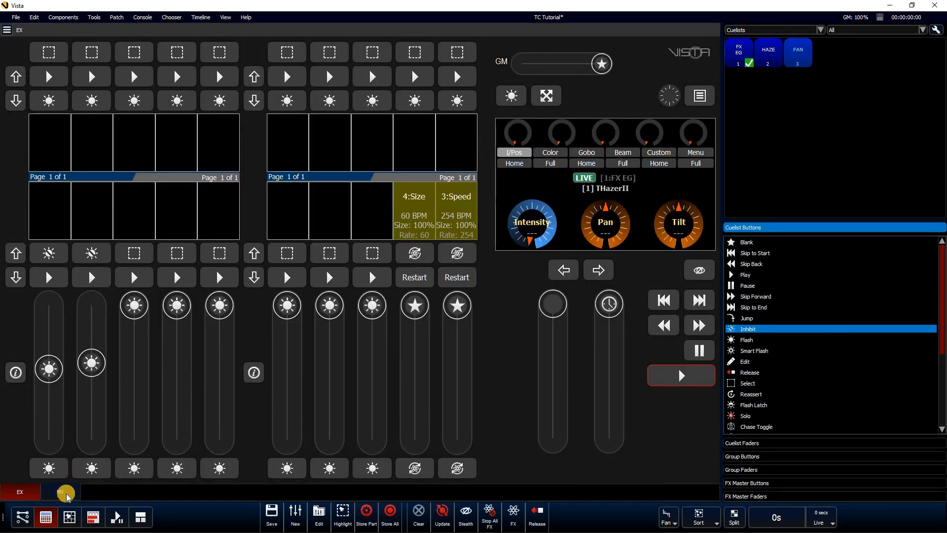
{"action": "left_click", "coordinate": [65, 492]}
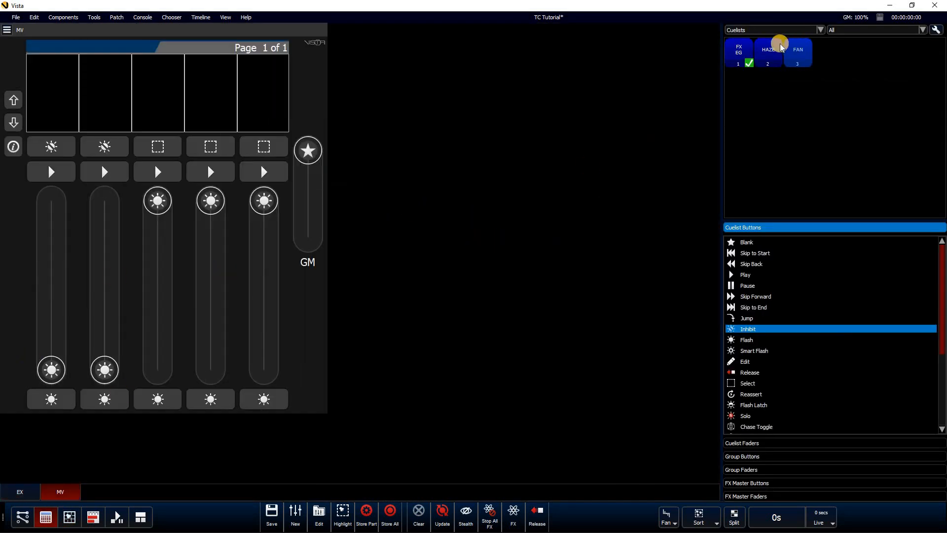
{"action": "left_click_drag", "start_coordinate": [768, 52], "coordinate": [104, 94]}
{"action": "left_click_drag", "start_coordinate": [805, 62], "coordinate": [39, 83]}
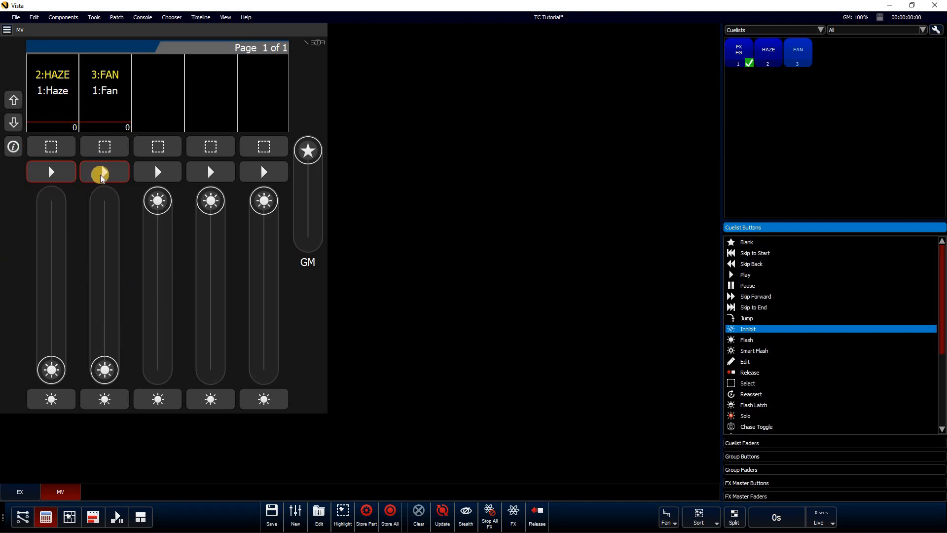
Step: Run the HAZE and FAN playback faders through several levels, leaving HAZE at about 34 and FAN at about 71
{"action": "left_click_drag", "start_coordinate": [51, 370], "coordinate": [105, 364]}
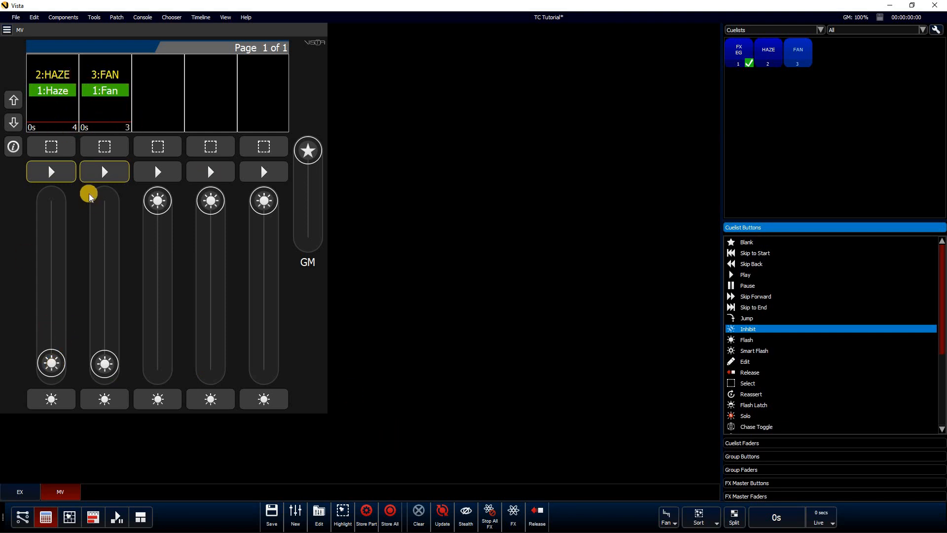
{"action": "left_click_drag", "start_coordinate": [52, 361], "coordinate": [57, 283]}
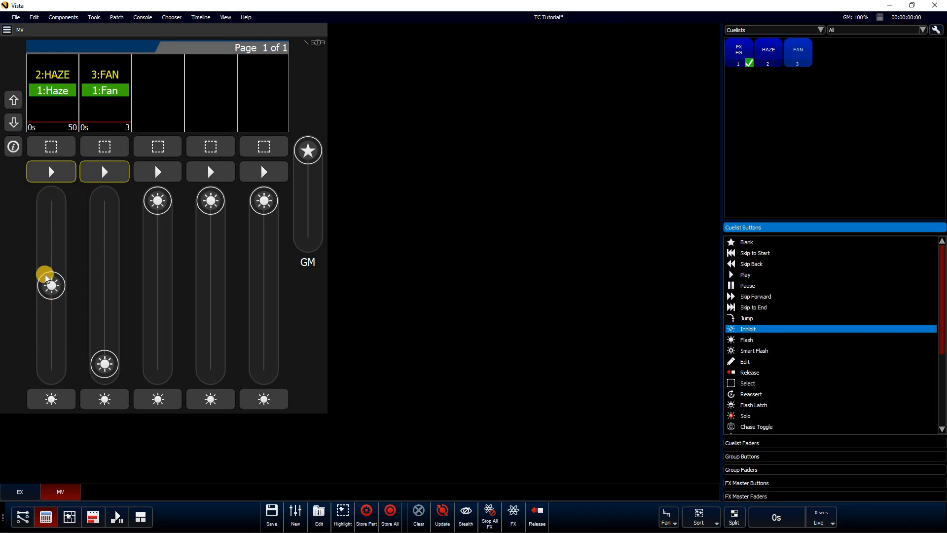
{"action": "left_click_drag", "start_coordinate": [110, 365], "coordinate": [97, 322]}
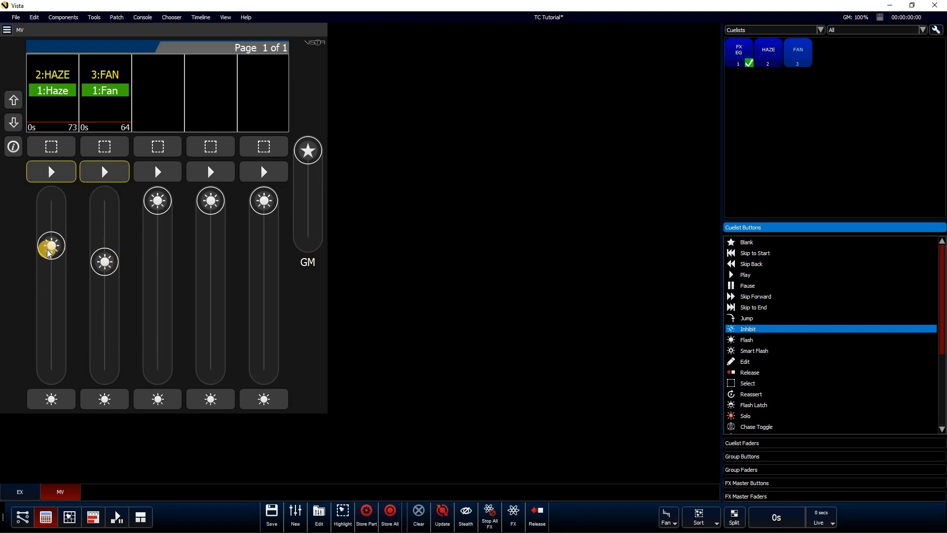
{"action": "left_click_drag", "start_coordinate": [47, 249], "coordinate": [45, 306]}
{"action": "left_click_drag", "start_coordinate": [98, 333], "coordinate": [105, 254]}
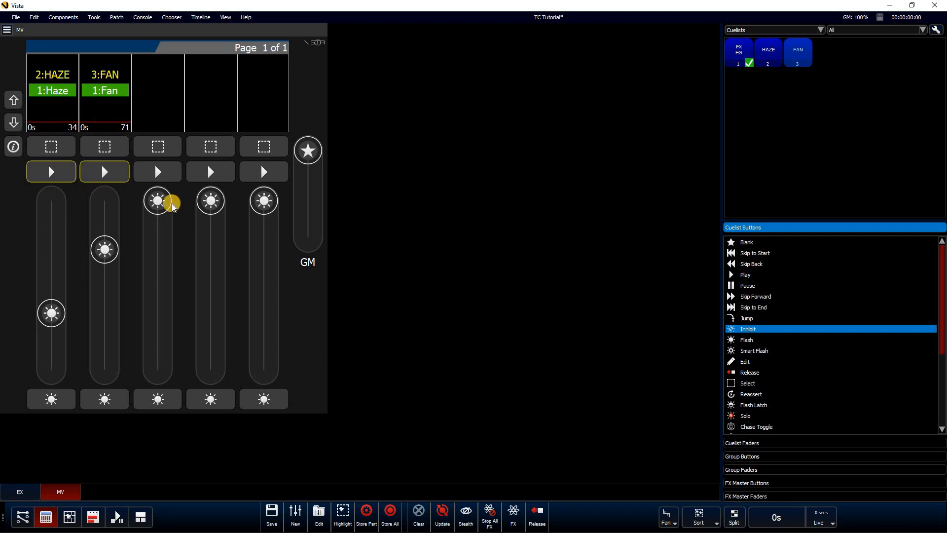
Step: Assign the Inhibit function to the upper button of both the HAZE and FAN playbacks
{"action": "left_click", "coordinate": [49, 145]}
{"action": "left_click", "coordinate": [747, 329]}
{"action": "left_click", "coordinate": [109, 144]}
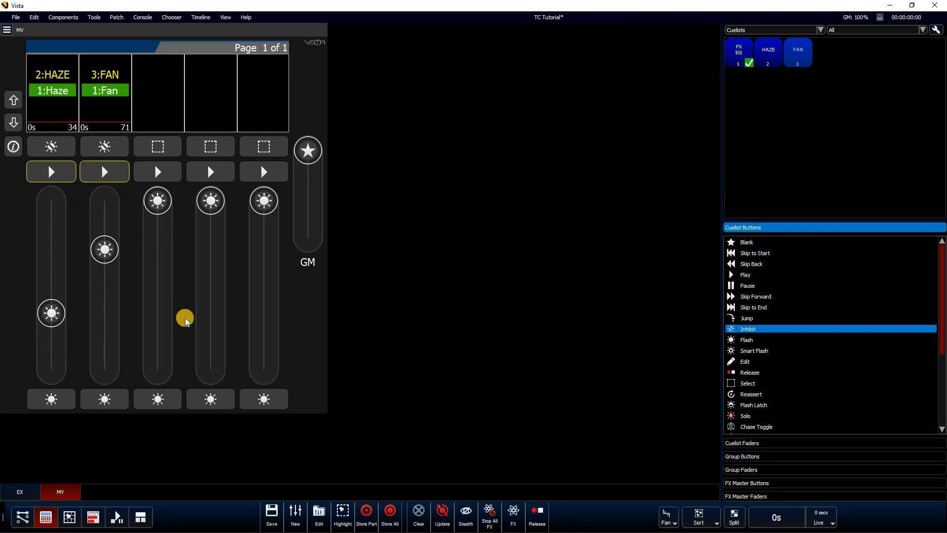
Step: Try out the Inhibit function on the FAN and HAZE playbacks
{"action": "left_click", "coordinate": [104, 145]}
{"action": "left_click", "coordinate": [61, 143]}
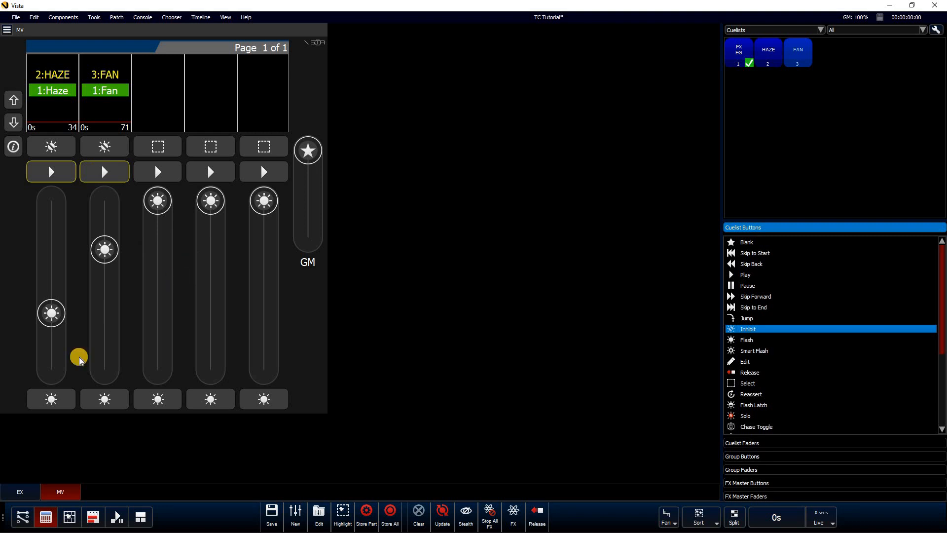
{"action": "left_click", "coordinate": [98, 140]}
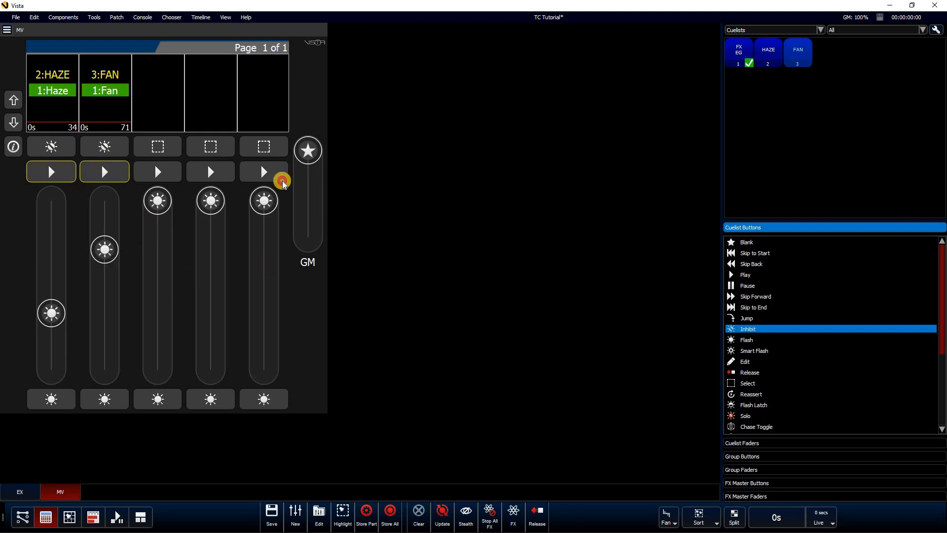